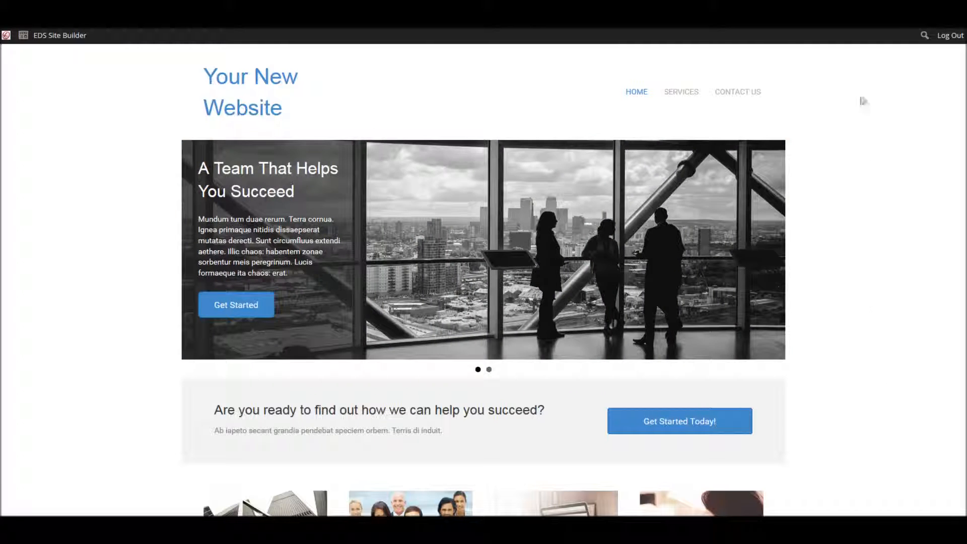
- Open the FAQs page from the Services menu and scroll through its questions
mouse_move(677, 93)
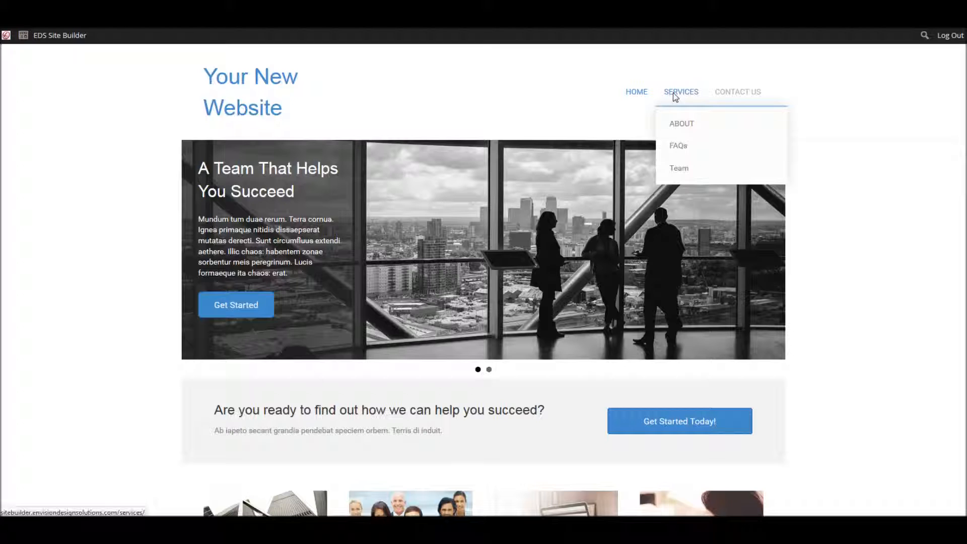
left_click(678, 146)
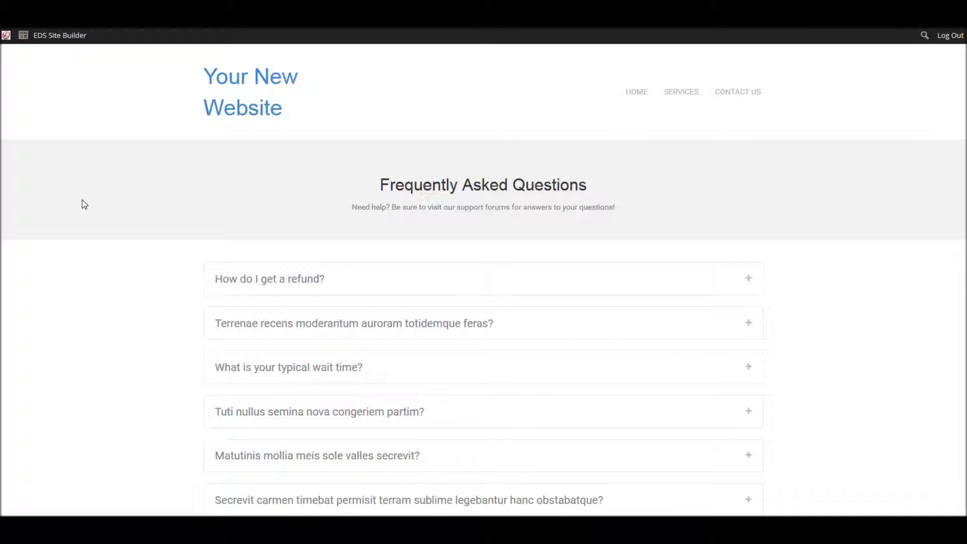
scroll(126, 312, "down", 3)
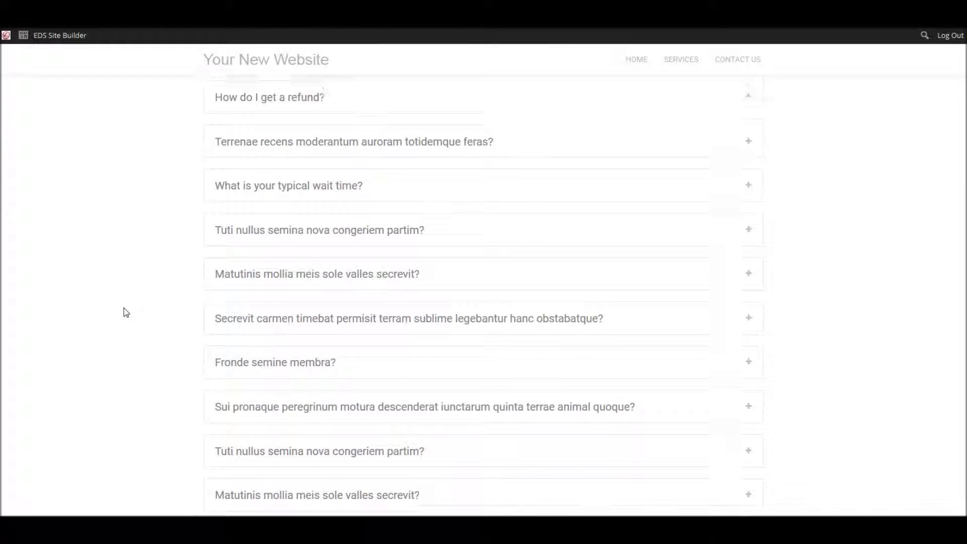
scroll(126, 310, "up", 2)
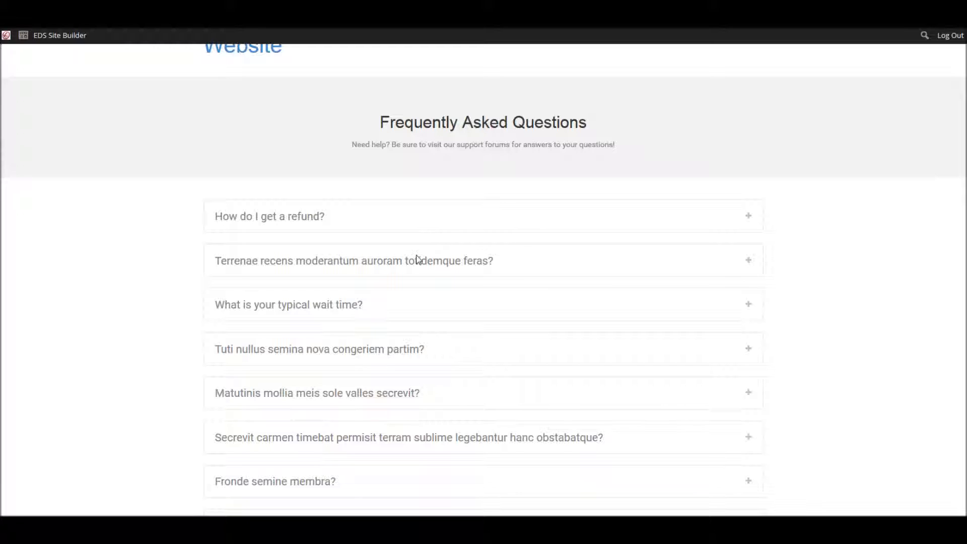
- Launch the site builder and insert a 3 Columns row layout above the FAQ list
left_click(57, 36)
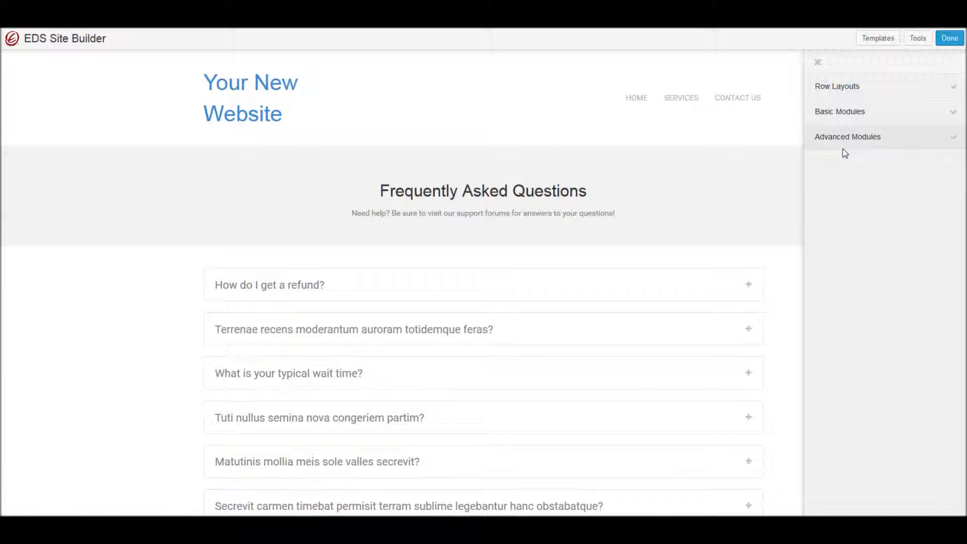
left_click(842, 86)
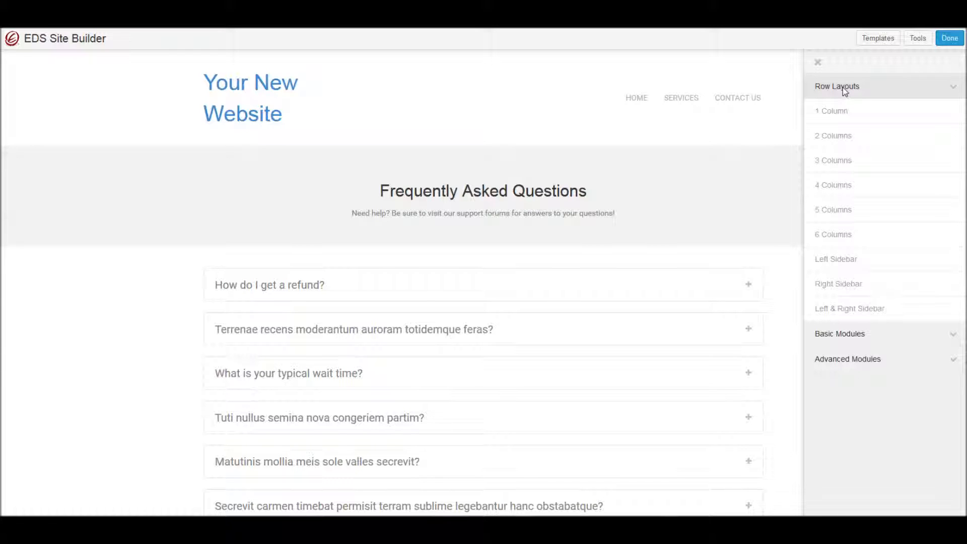
left_click_drag(837, 166, 331, 280)
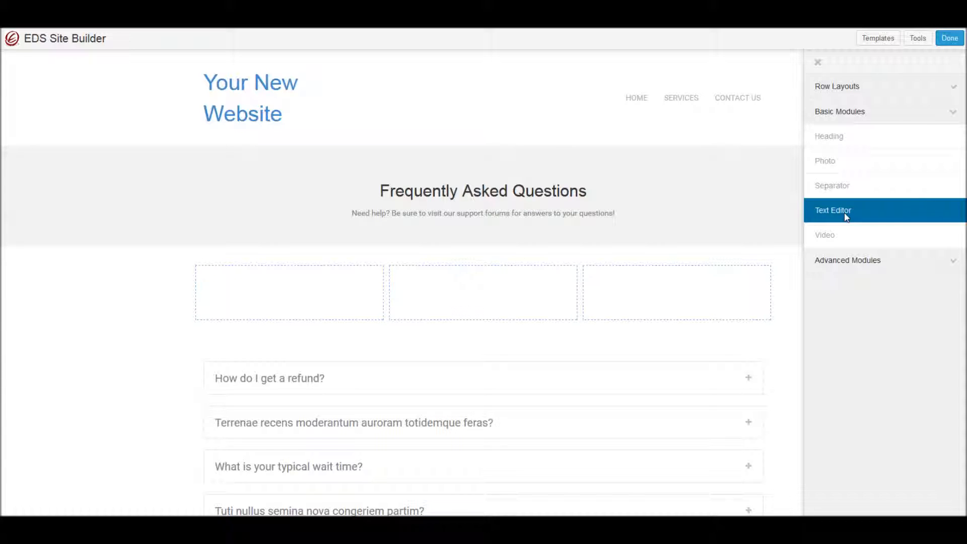
- Add a Text Editor module to the first column with the text "This is some text." and save it
left_click_drag(846, 216, 245, 312)
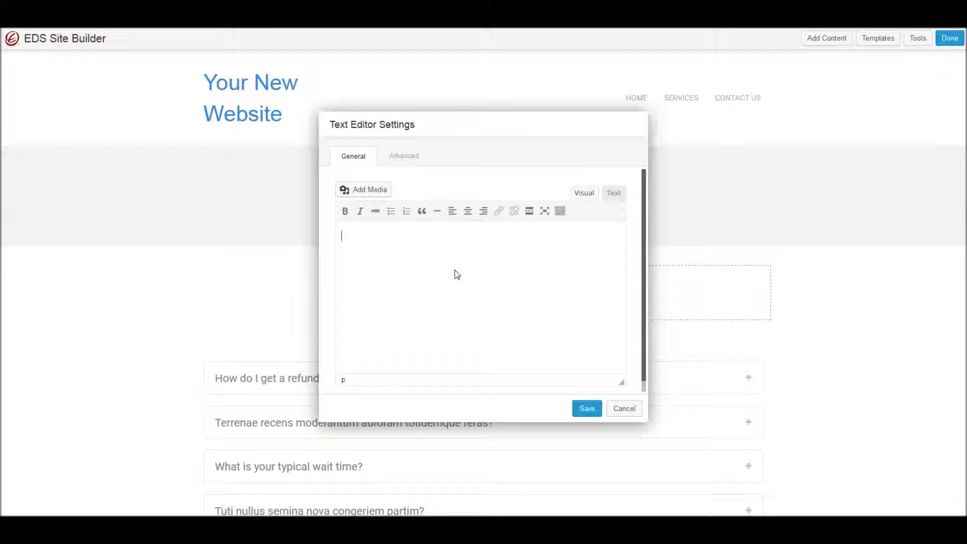
type("This ius")
key("BackSpace")
key("BackSpace")
key("BackSpace")
type("s eon")
key("BackSpace")
key("BackSpace")
key("BackSpace")
key("BackSpace")
type("some text.")
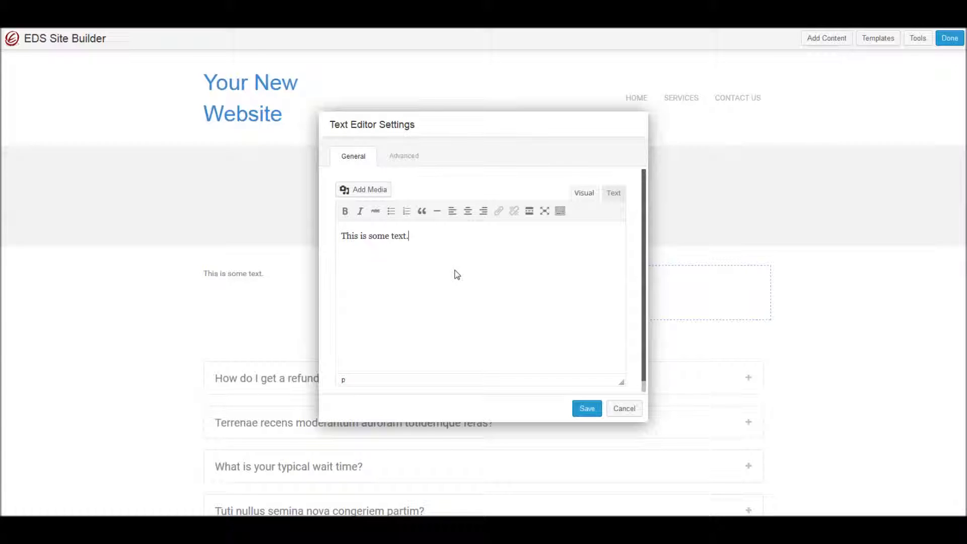
left_click(587, 408)
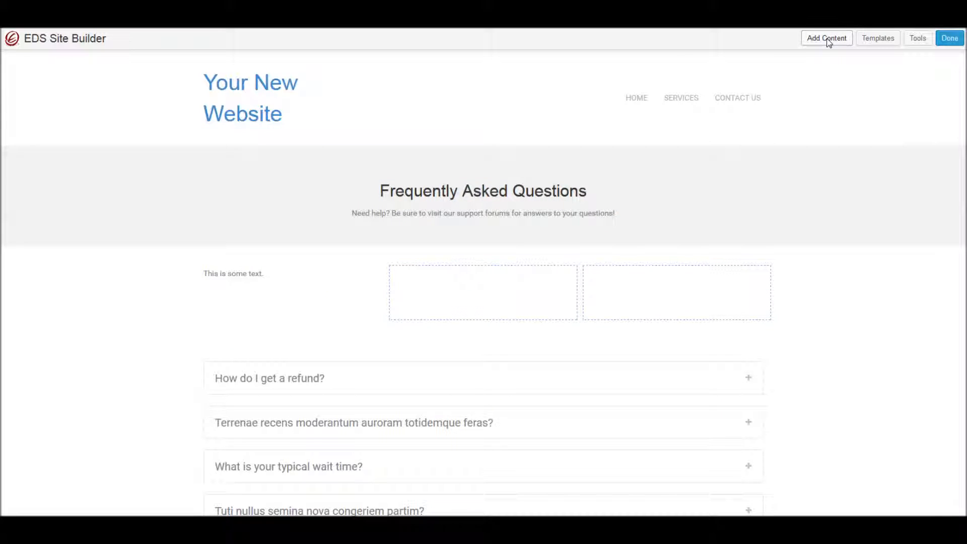
- Add a Text Editor module to the second column with the text "More text goes here" and save it
left_click(826, 38)
left_click_drag(847, 216, 431, 320)
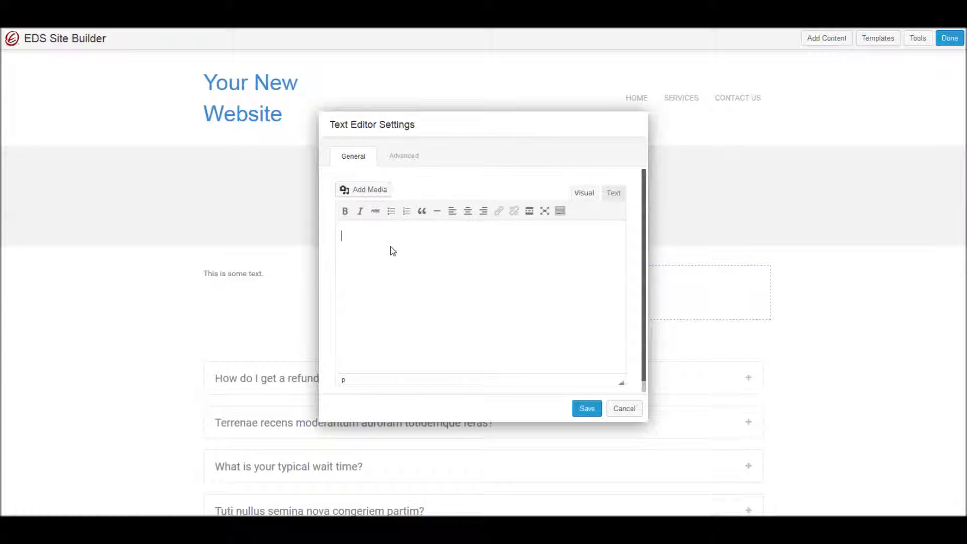
type("More text goes here")
left_click(586, 408)
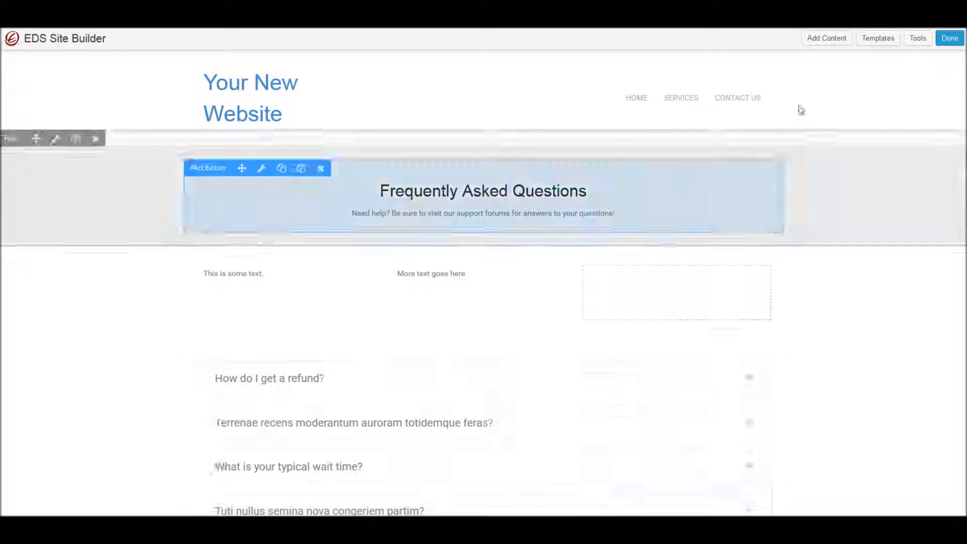
- Add a Text Editor module to the third column with the text "The final text goes here" and save it
left_click(827, 39)
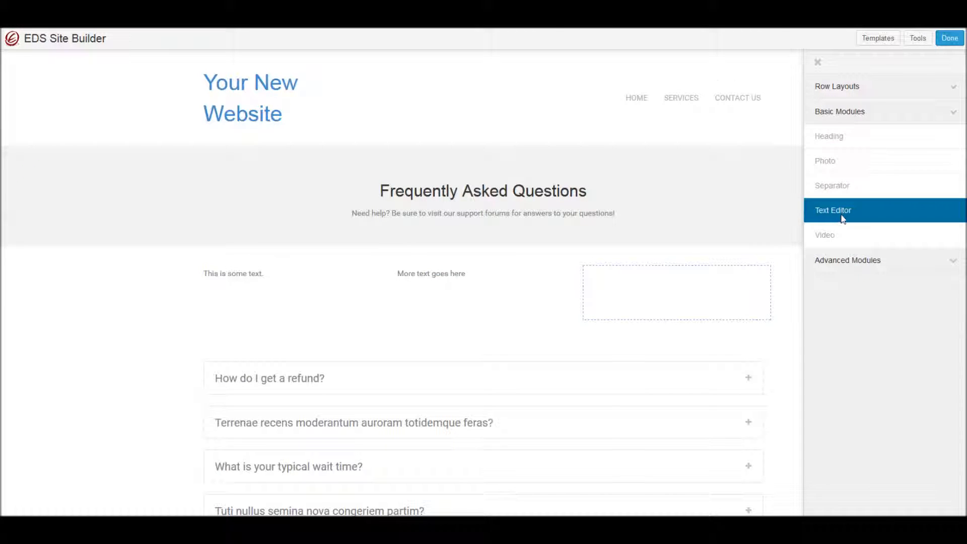
left_click_drag(844, 212, 628, 318)
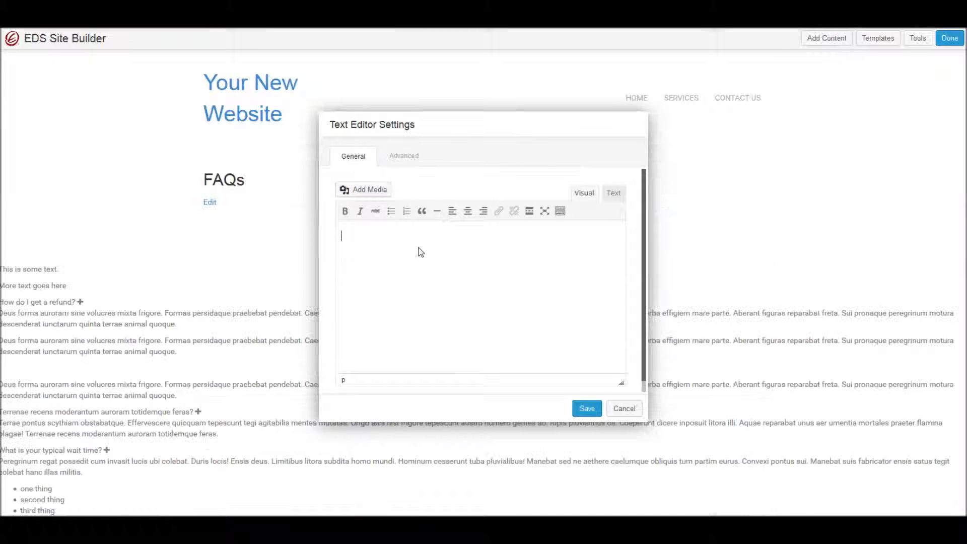
type("The fi")
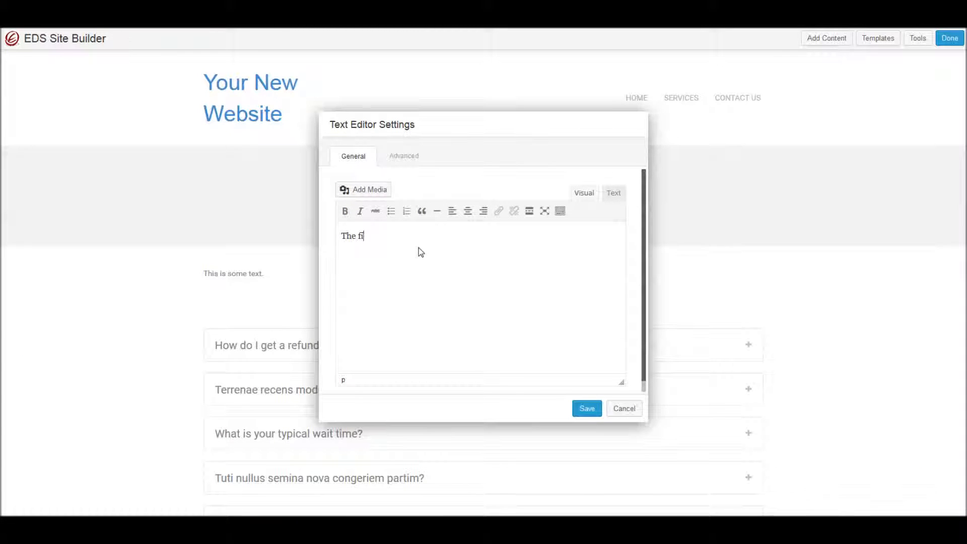
type("nal text goes here")
left_click(580, 411)
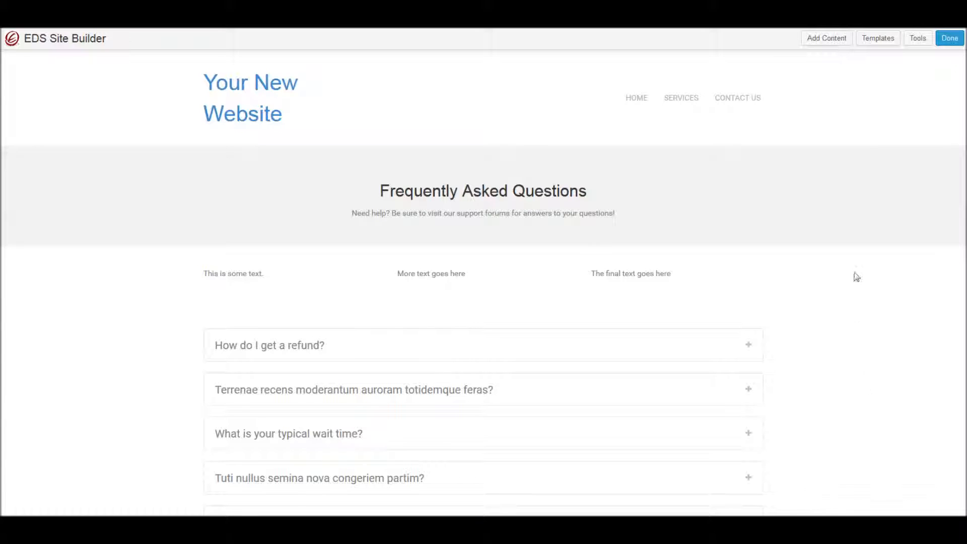
- Delete the middle column's text module, confirming the deletion, and then remove the empty middle column
mouse_move(286, 301)
scroll(875, 322, "down", 3)
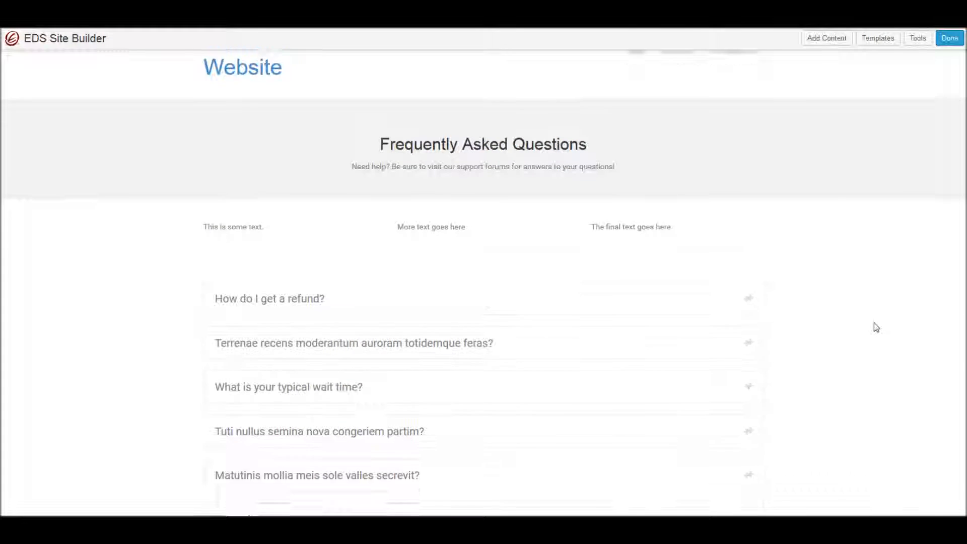
scroll(114, 273, "down", 1)
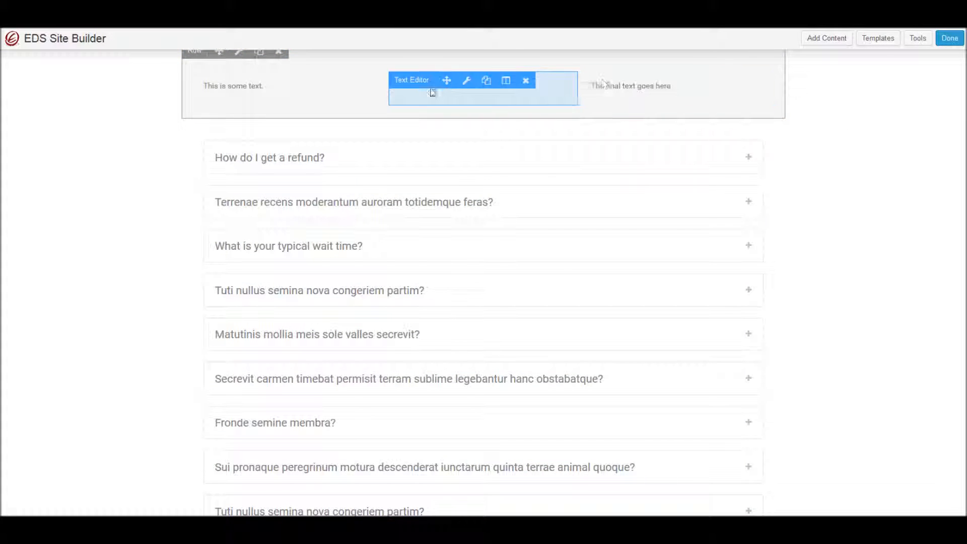
left_click(828, 43)
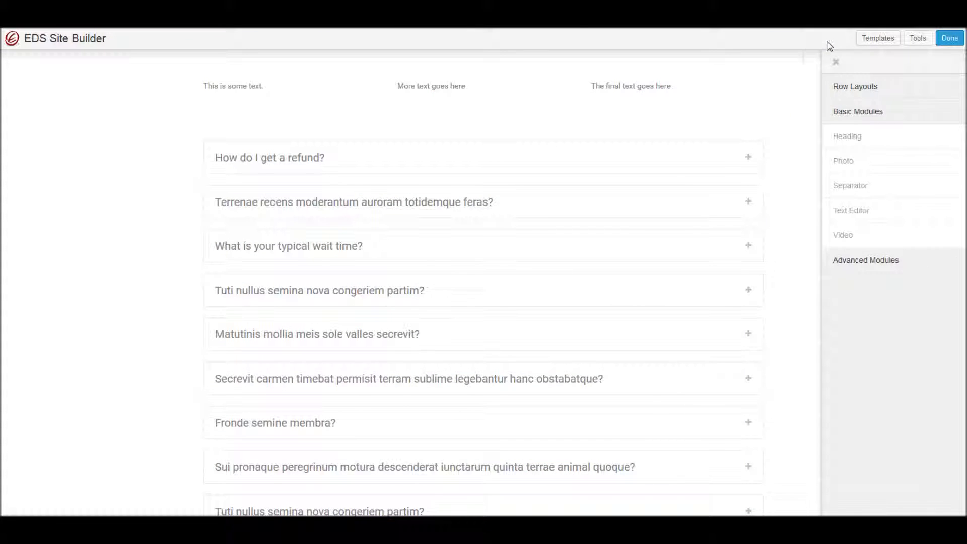
left_click(836, 86)
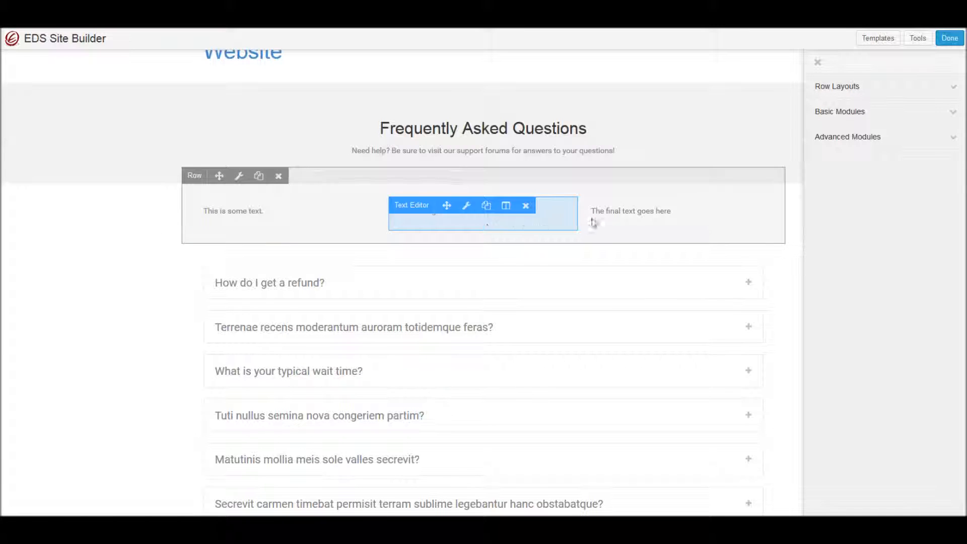
left_click(526, 207)
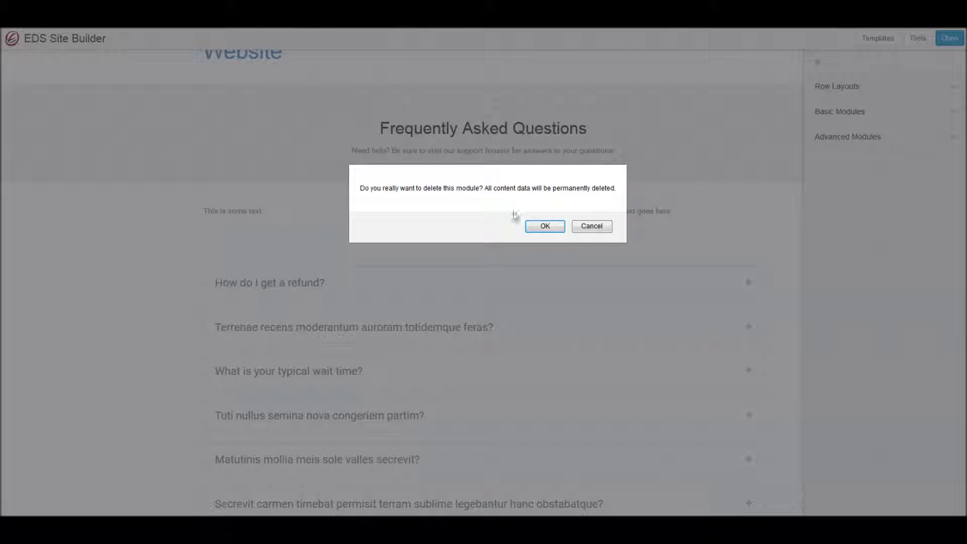
left_click(546, 228)
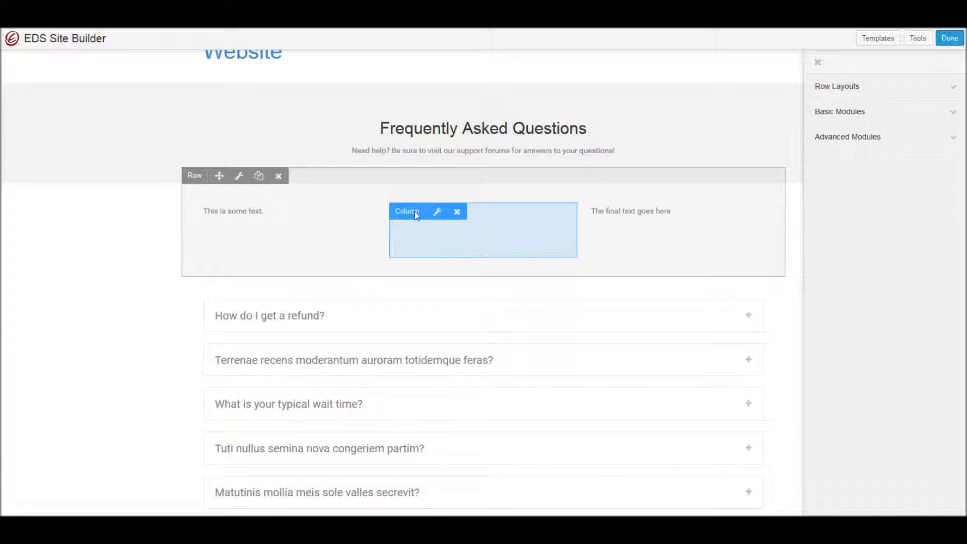
left_click(457, 212)
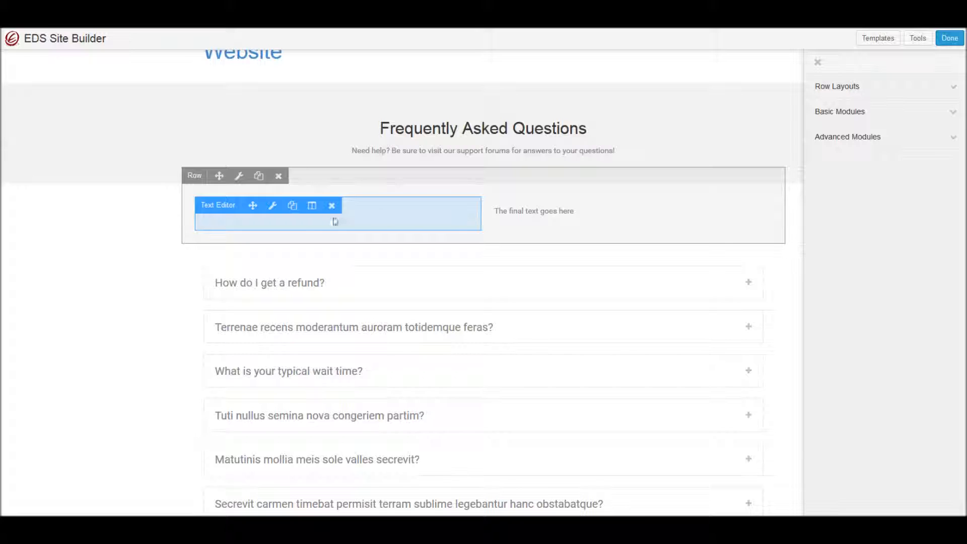